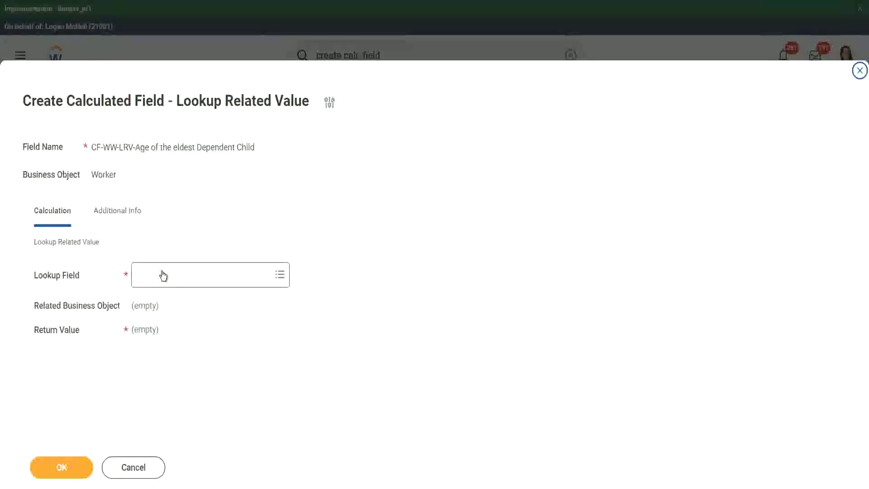
Step: Set the Lookup Field of the new calculated field to CF-WW-ESI-Eldest Dependent Child
{"action": "left_click", "coordinate": [163, 276]}
{"action": "type", "text": "CF-WW-ESI-Eldest Dependent Child"}
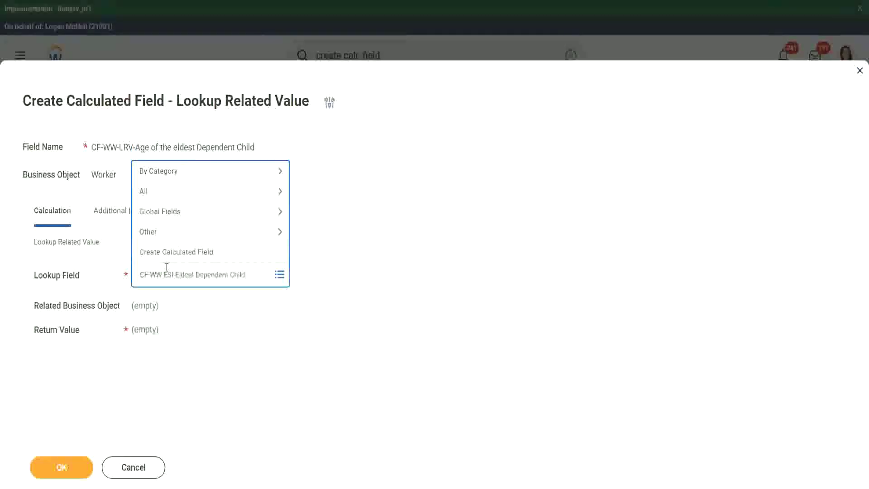
{"action": "key", "text": "Return"}
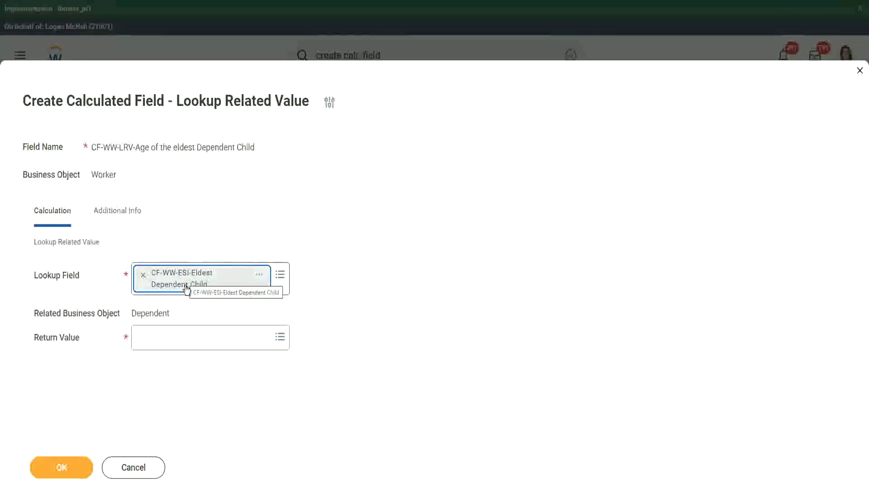
Step: Examine the related business object and the lookup field's own details, including its field name and business object
{"action": "mouse_move", "coordinate": [135, 314]}
{"action": "left_click_drag", "start_coordinate": [133, 314], "coordinate": [171, 313]}
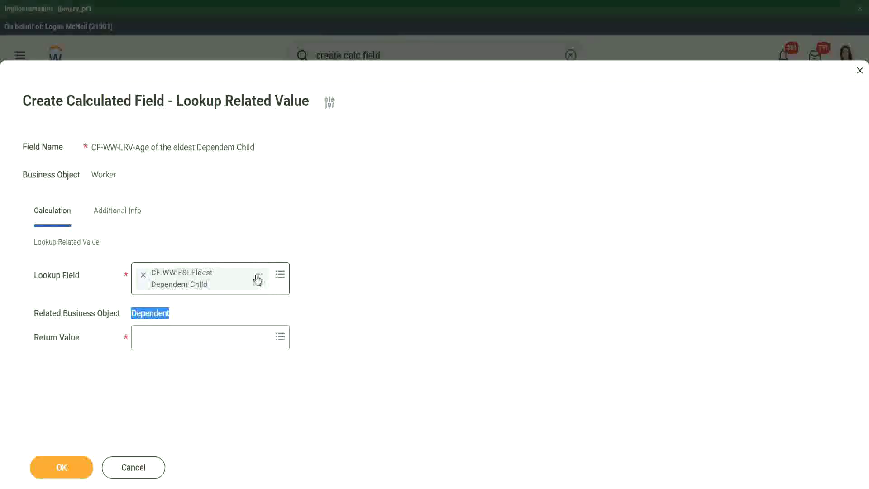
{"action": "left_click", "coordinate": [259, 278]}
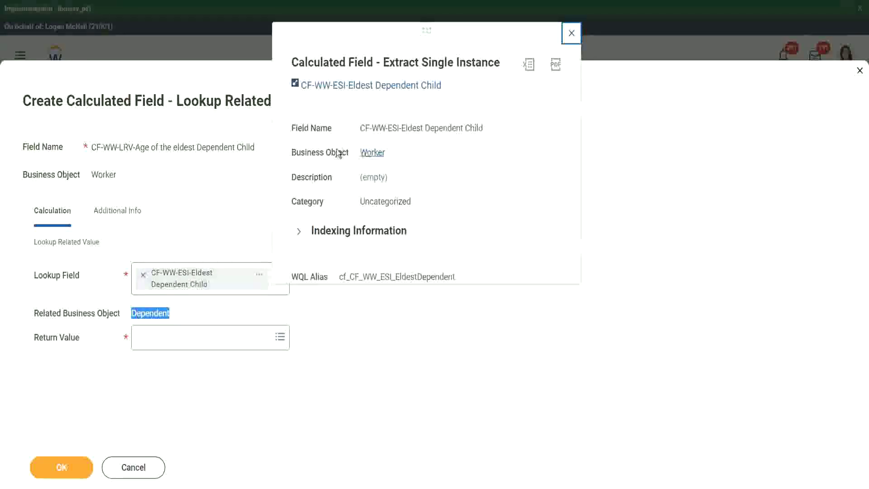
{"action": "left_click_drag", "start_coordinate": [291, 153], "coordinate": [349, 152]}
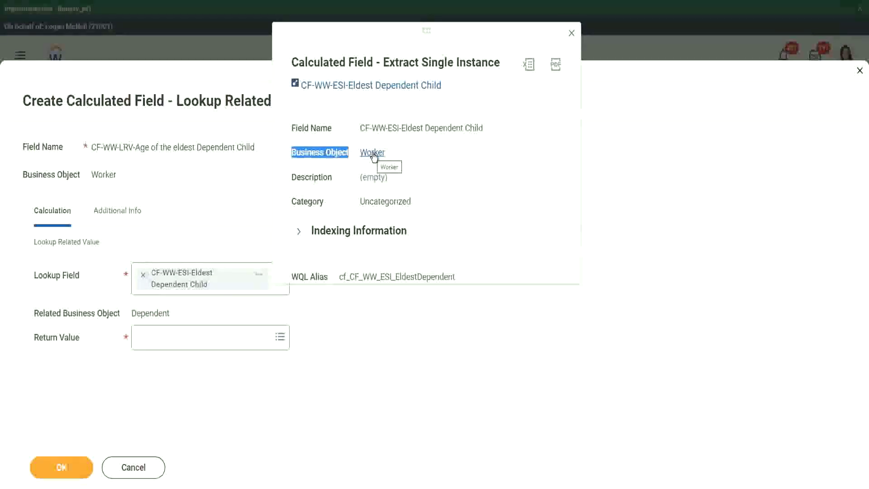
{"action": "left_click_drag", "start_coordinate": [392, 128], "coordinate": [417, 128]}
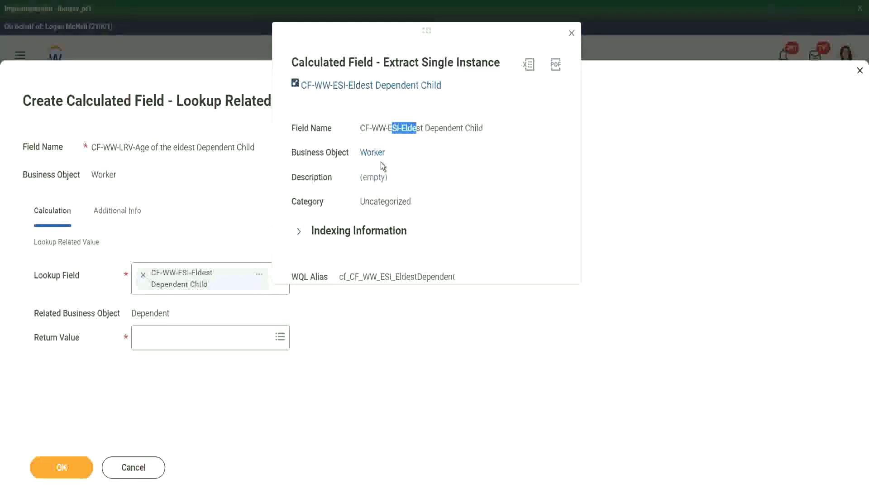
{"action": "left_click", "coordinate": [571, 33]}
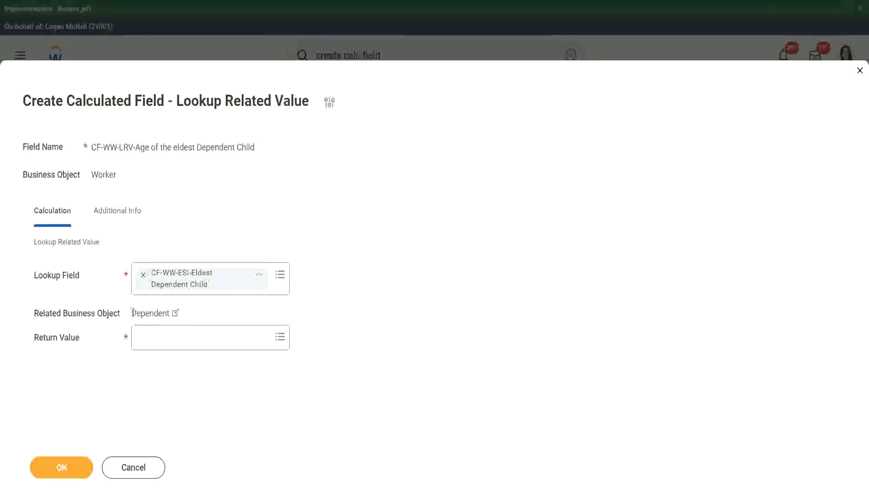
{"action": "left_click_drag", "start_coordinate": [131, 313], "coordinate": [170, 313]}
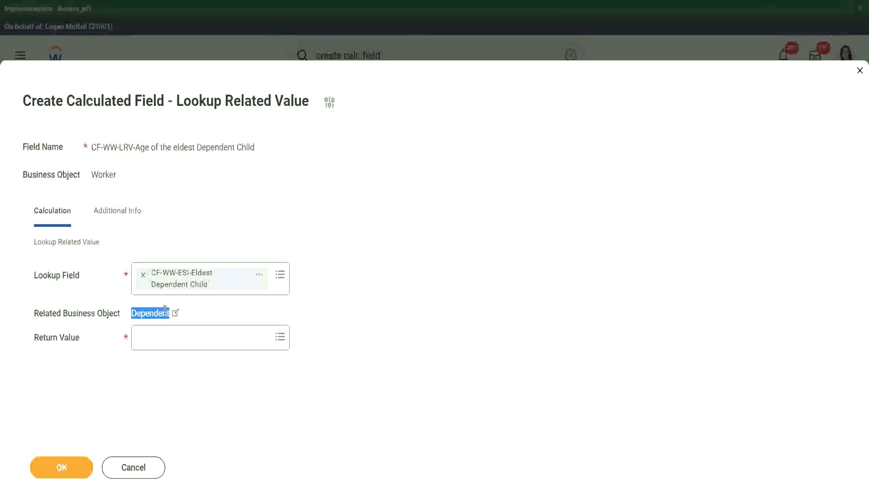
Step: Set the Return Value to the Age field and check that field's description in its details
{"action": "left_click", "coordinate": [154, 341]}
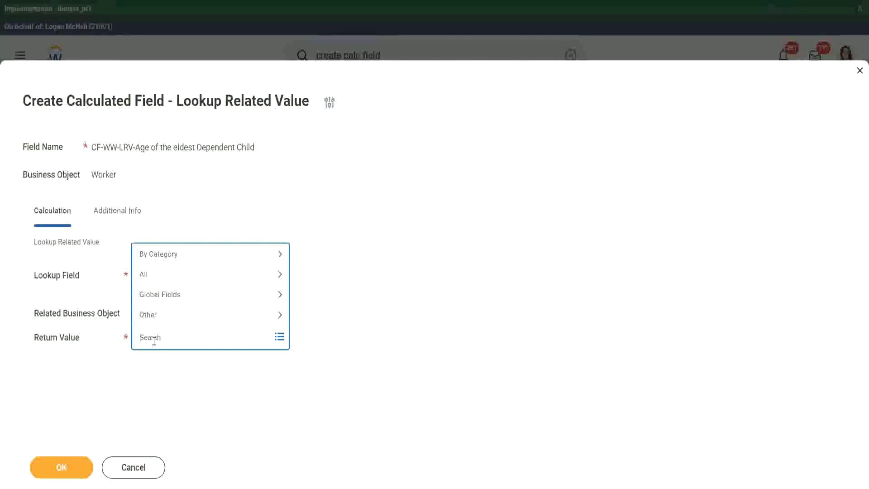
{"action": "type", "text": "age"}
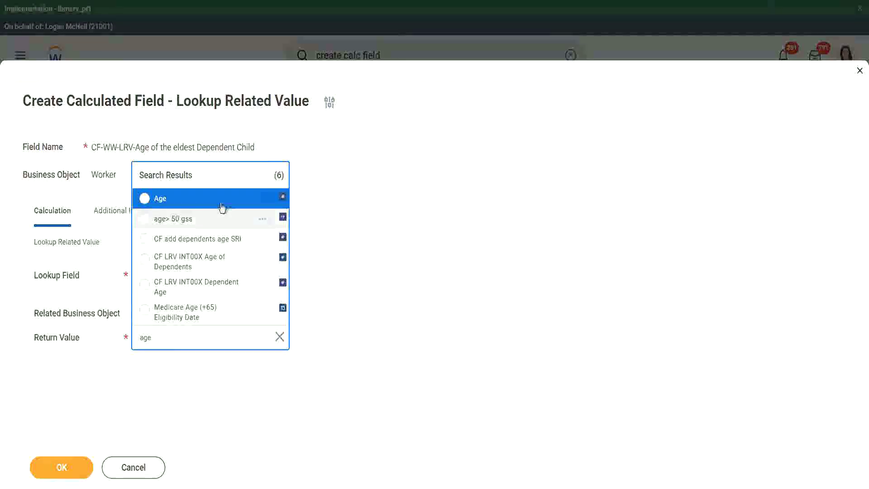
{"action": "left_click", "coordinate": [222, 207]}
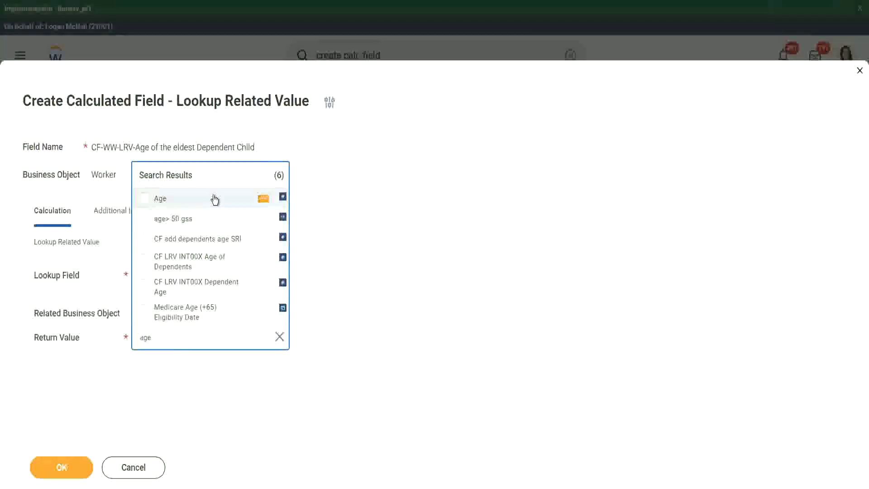
{"action": "left_click", "coordinate": [197, 330]}
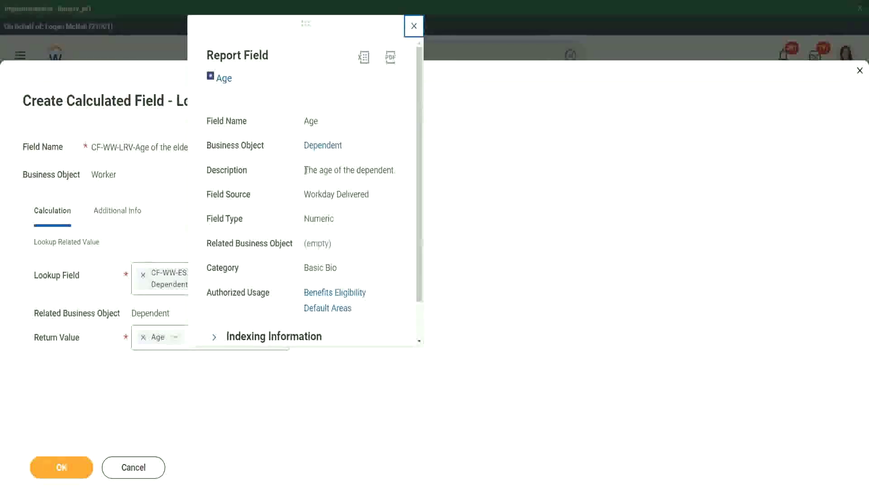
{"action": "left_click_drag", "start_coordinate": [304, 170], "coordinate": [390, 181]}
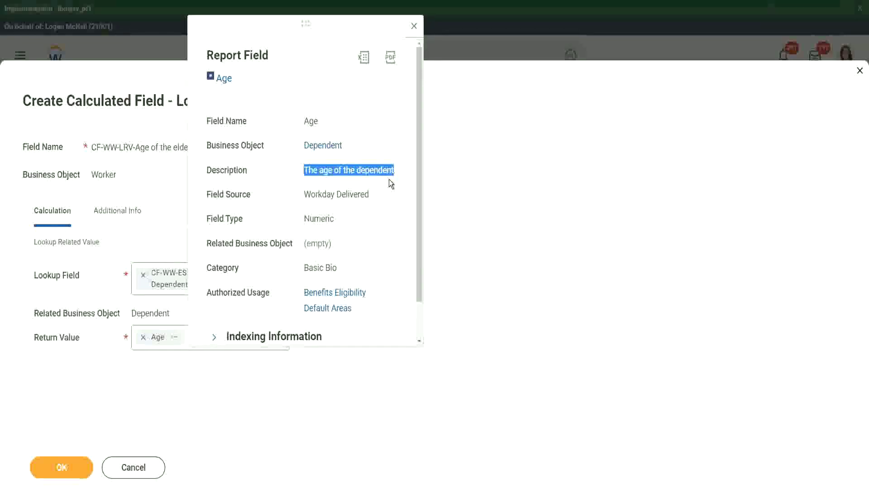
{"action": "left_click", "coordinate": [146, 194]}
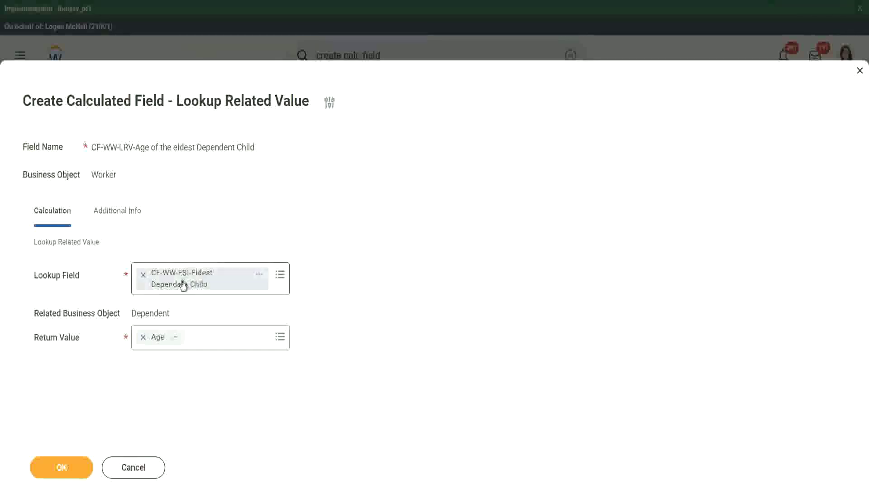
Step: Save the calculated field, copy its name from the confirmation page and finish
{"action": "left_click", "coordinate": [61, 466]}
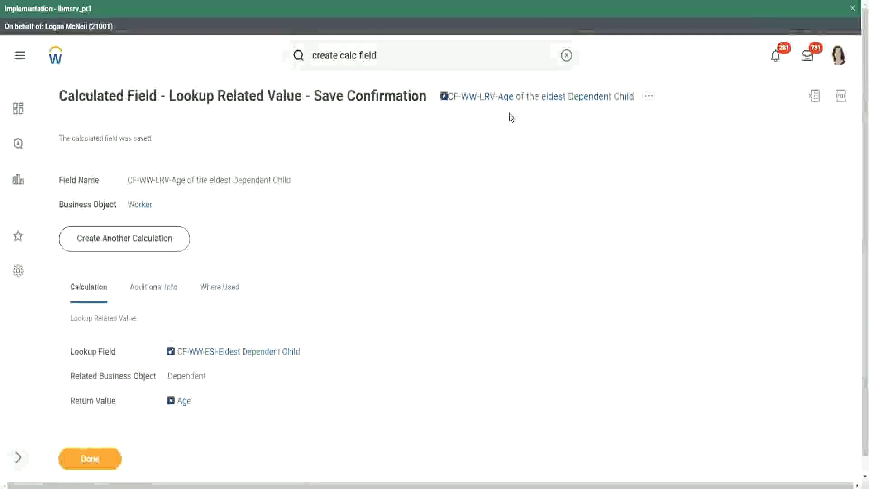
{"action": "right_click", "coordinate": [525, 109]}
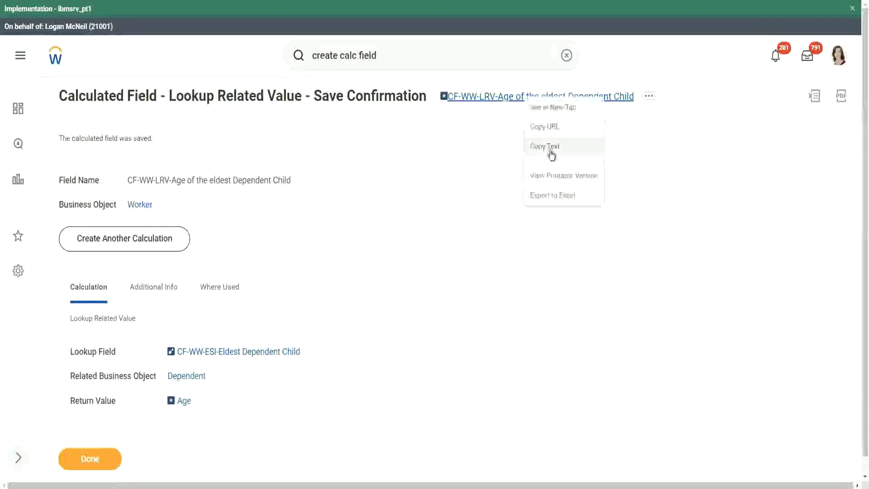
{"action": "left_click", "coordinate": [550, 149]}
{"action": "left_click", "coordinate": [92, 459]}
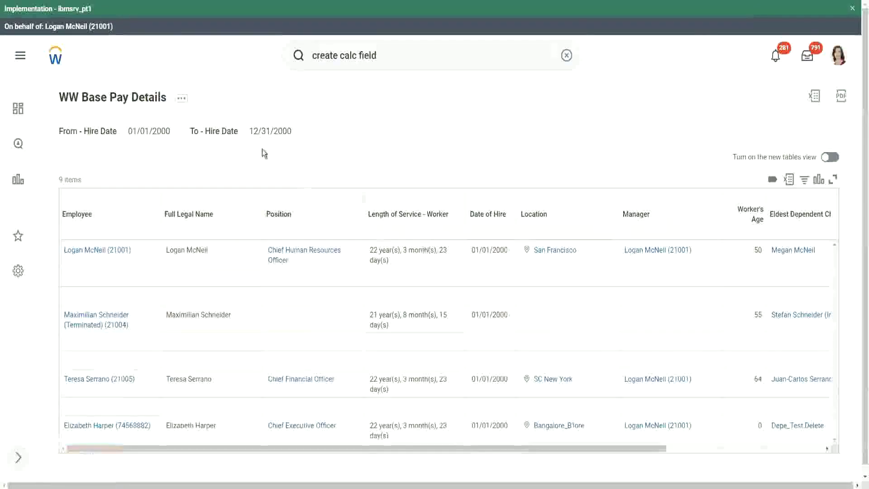
Step: Open the WW Base Pay Details custom report for editing
{"action": "left_click", "coordinate": [181, 101]}
{"action": "mouse_move", "coordinate": [236, 150]}
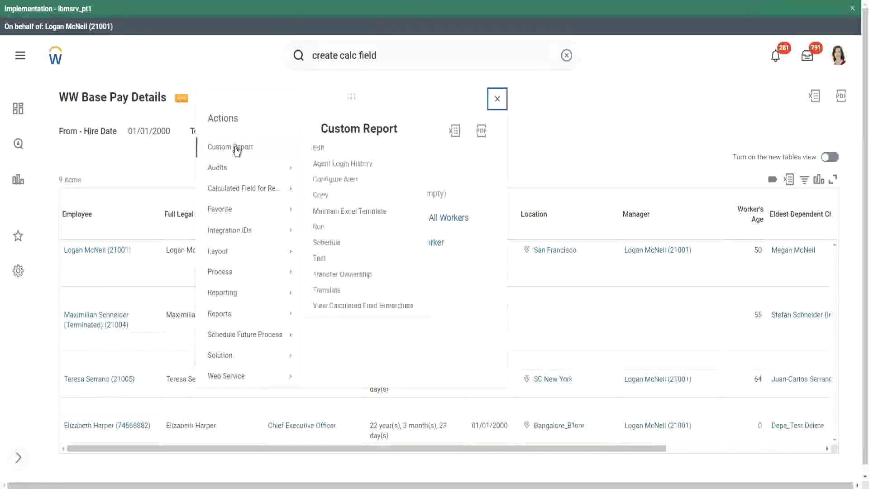
{"action": "left_click", "coordinate": [319, 148]}
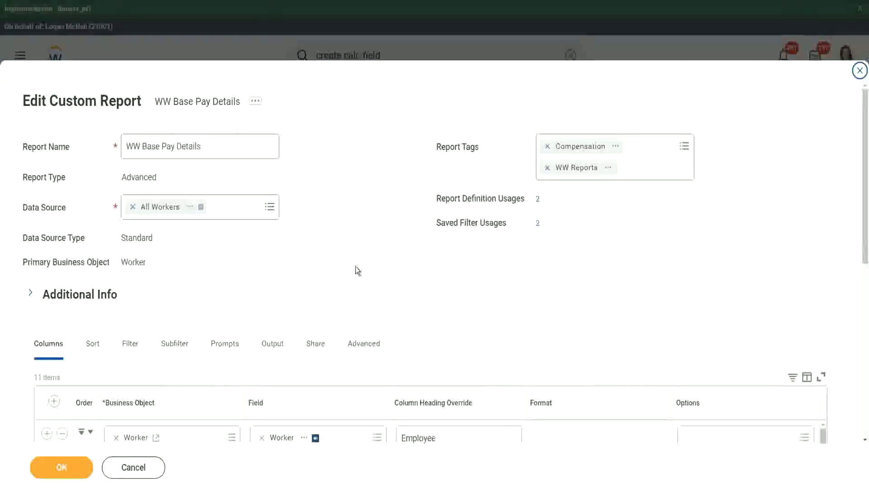
Step: Add a Worker column below the Eldest Dependent Child row using the field CF-WW-LRV-Age of the eldest Dependent Child
{"action": "scroll", "coordinate": [244, 276], "scroll_direction": "down", "scroll_amount": 8}
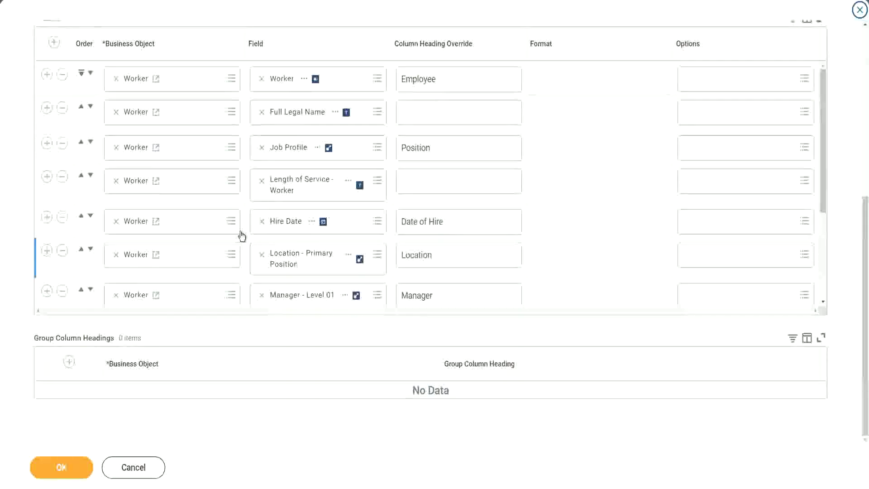
{"action": "scroll", "coordinate": [241, 235], "scroll_direction": "down", "scroll_amount": 3}
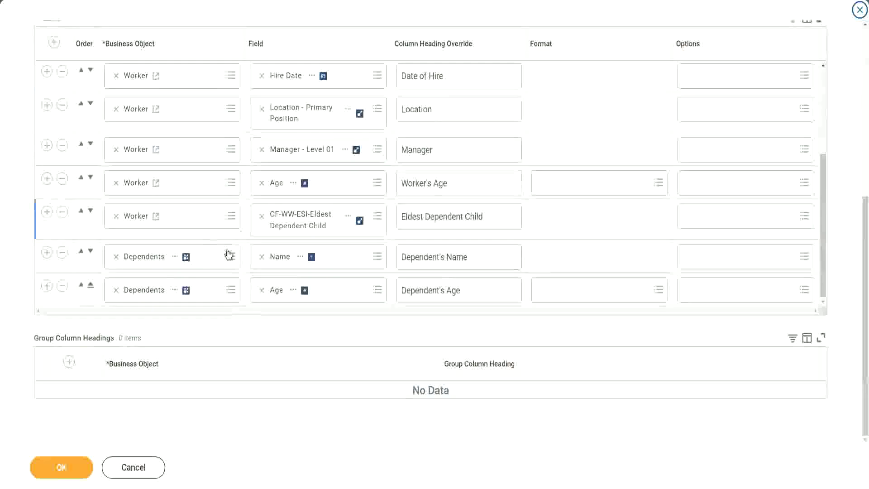
{"action": "left_click", "coordinate": [47, 211]}
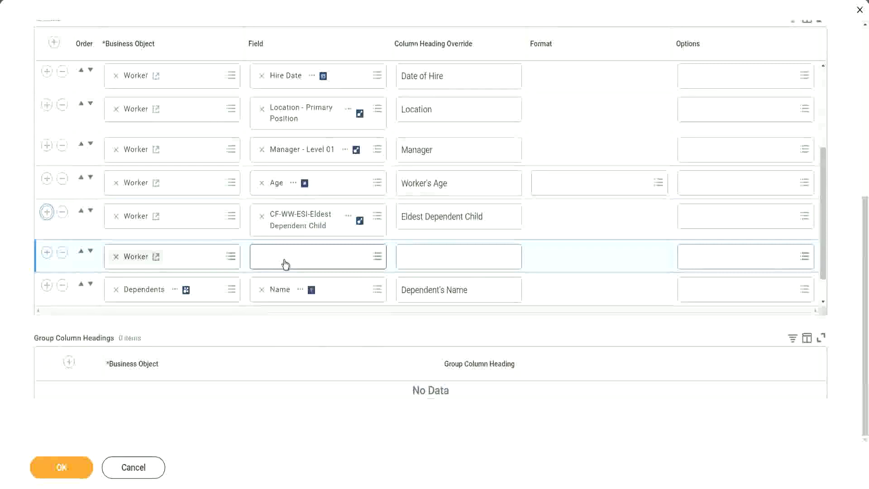
{"action": "left_click", "coordinate": [285, 263]}
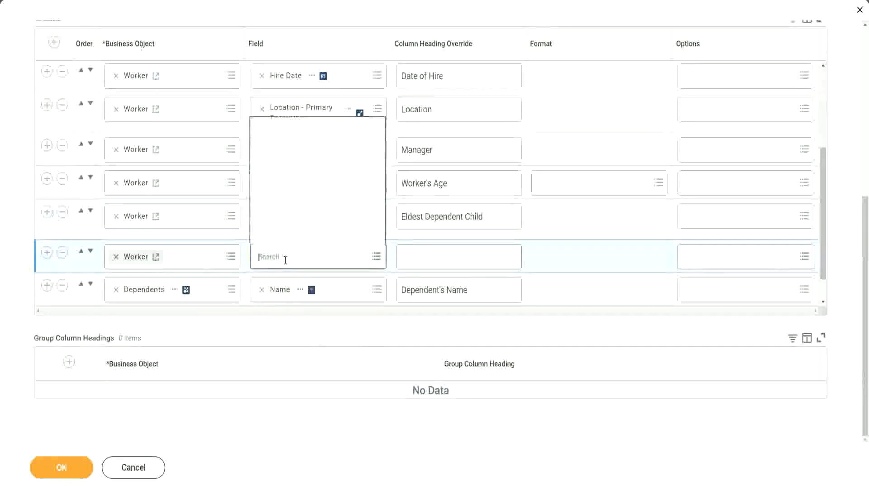
{"action": "type", "text": "Age of the eldest Dependent Child"}
{"action": "key", "text": "Return"}
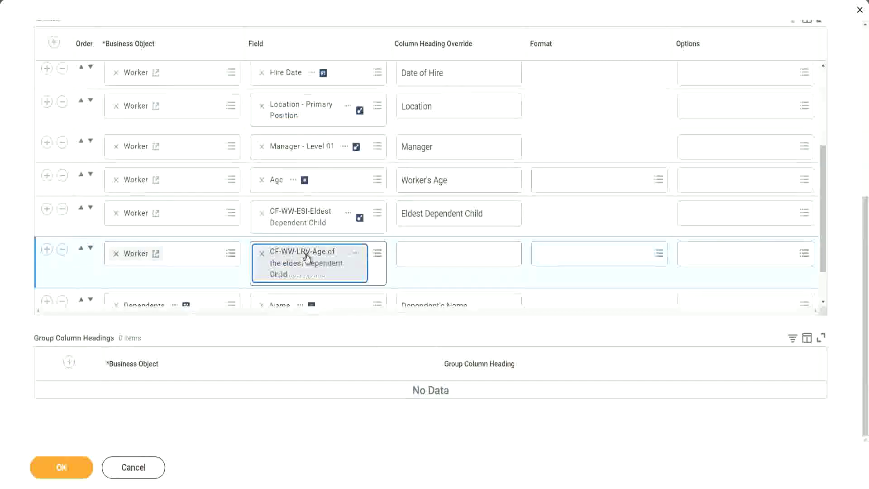
Step: Set the new column's heading override to "Age of the Eldest Dependent Child" and save the report definition
{"action": "left_click", "coordinate": [438, 251]}
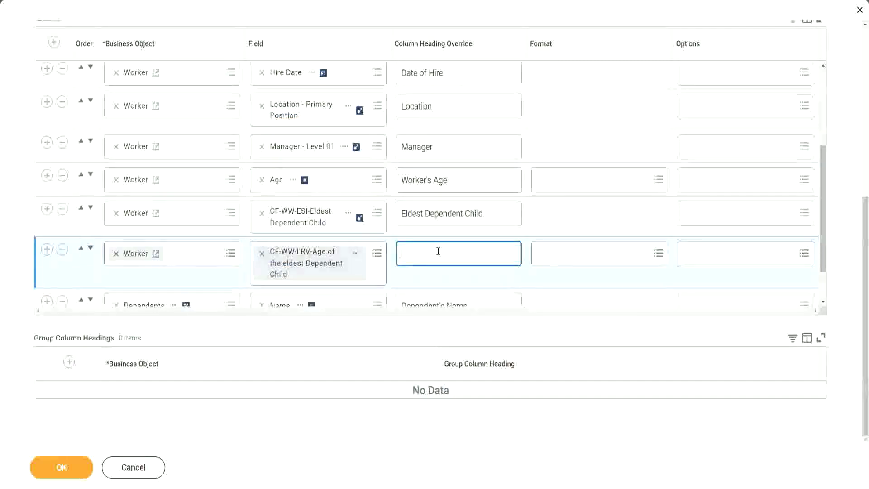
{"action": "type", "text": "Age of the"}
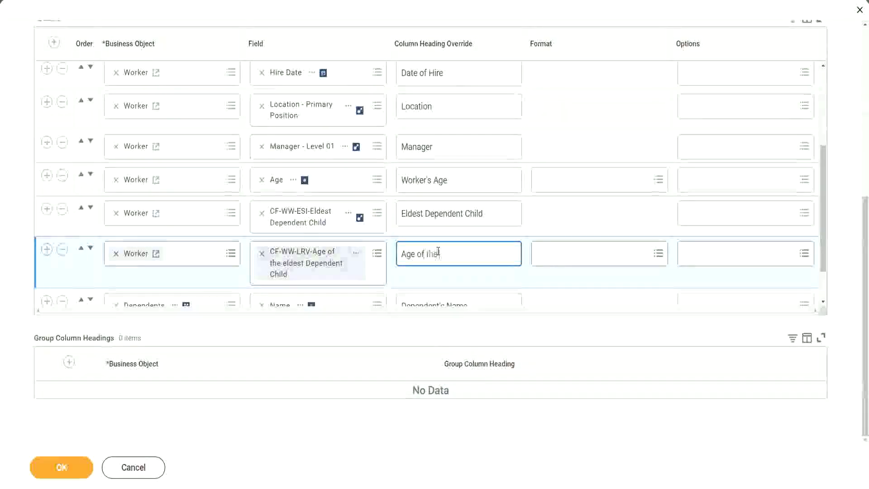
{"action": "type", "text": " Eldes"}
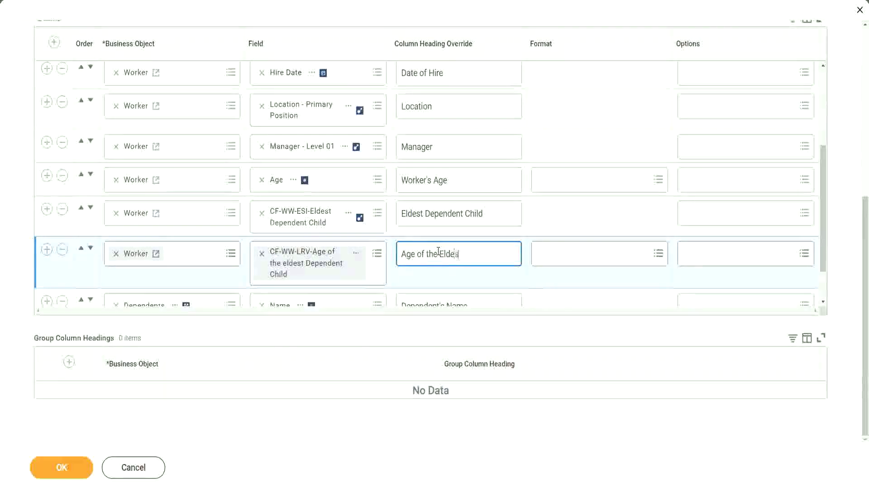
{"action": "type", "text": "t Dependent Ch"}
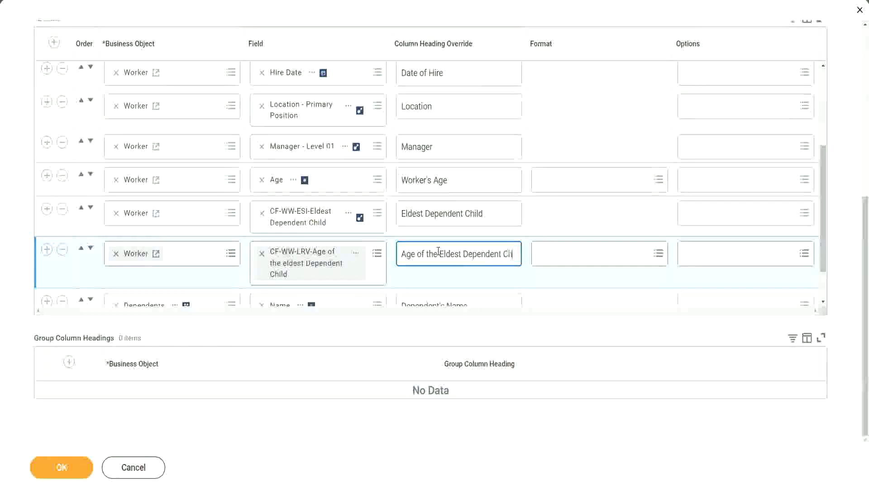
{"action": "type", "text": "ild"}
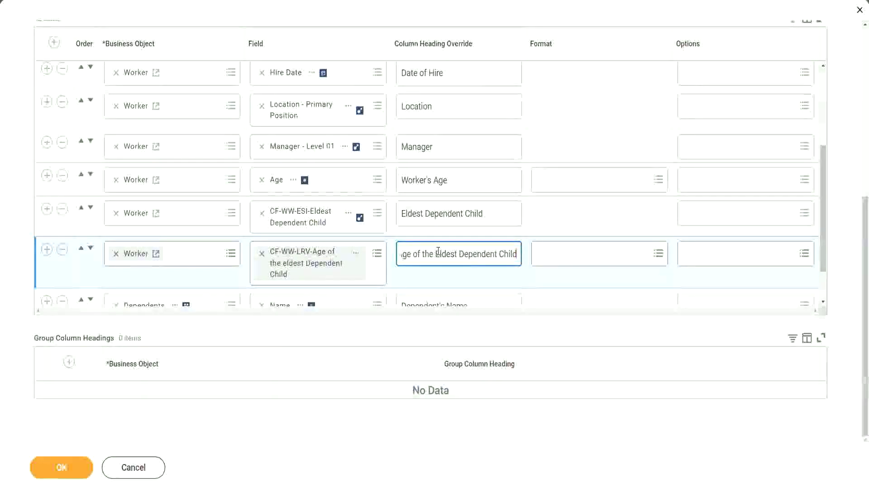
{"action": "left_click", "coordinate": [52, 474]}
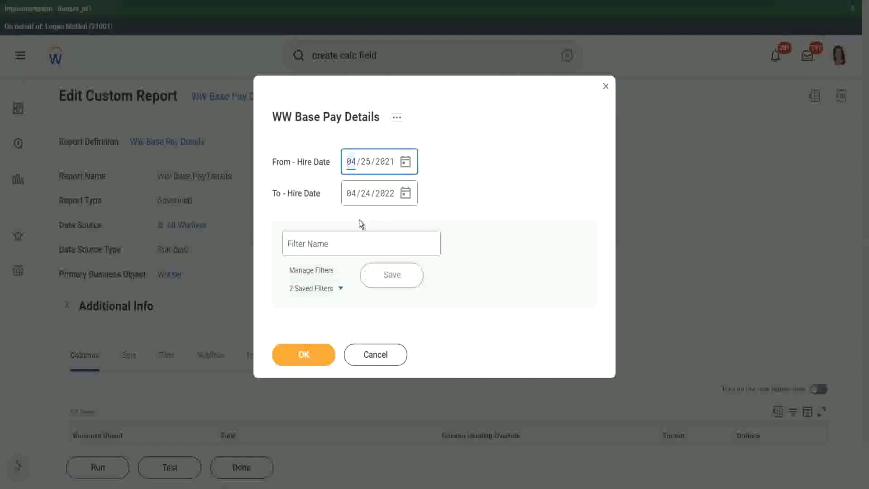
Step: Set the report's hire date range from 01/01/2000 to 12/31/2000
{"action": "type", "text": "0101"}
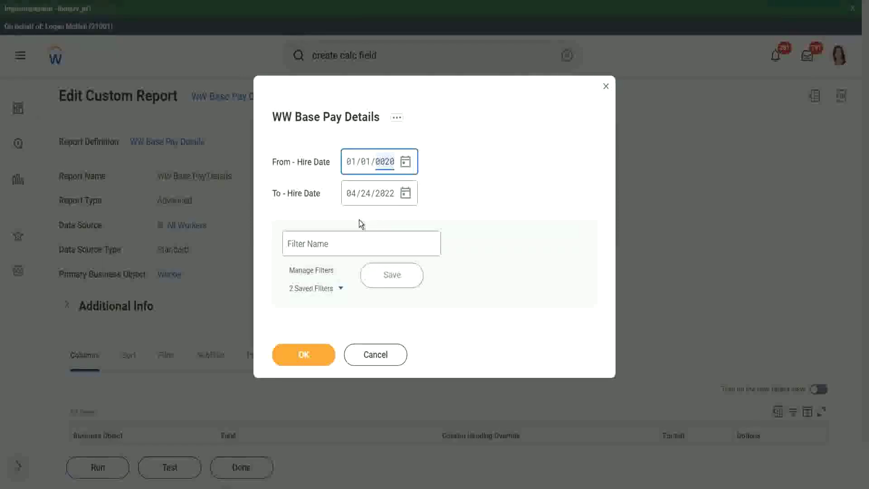
{"action": "type", "text": "00"}
{"action": "key", "text": "Tab"}
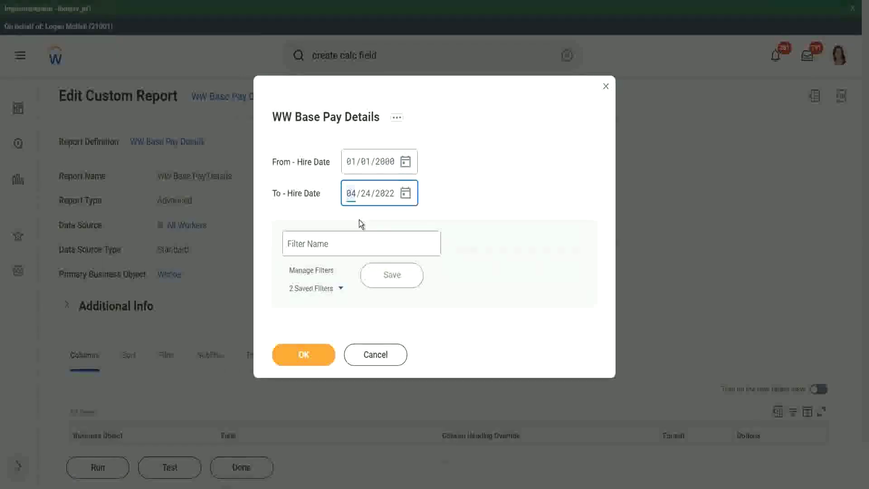
{"action": "type", "text": "12/31/2000"}
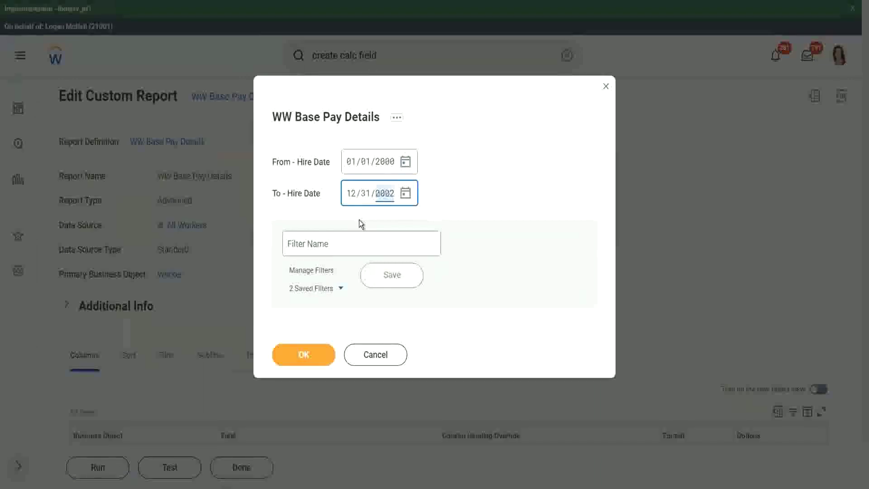
Step: Save the report's prompt values as a filter named 2000
{"action": "left_click", "coordinate": [333, 243]}
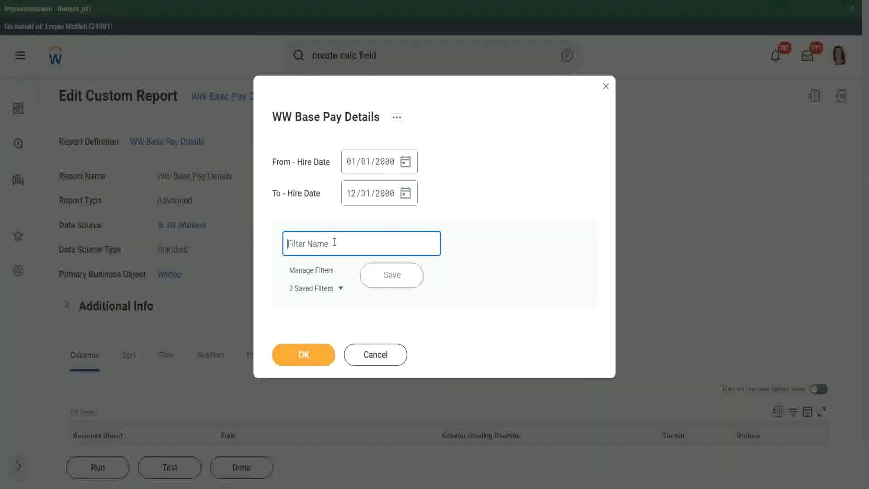
{"action": "type", "text": "2000"}
{"action": "left_click", "coordinate": [389, 274]}
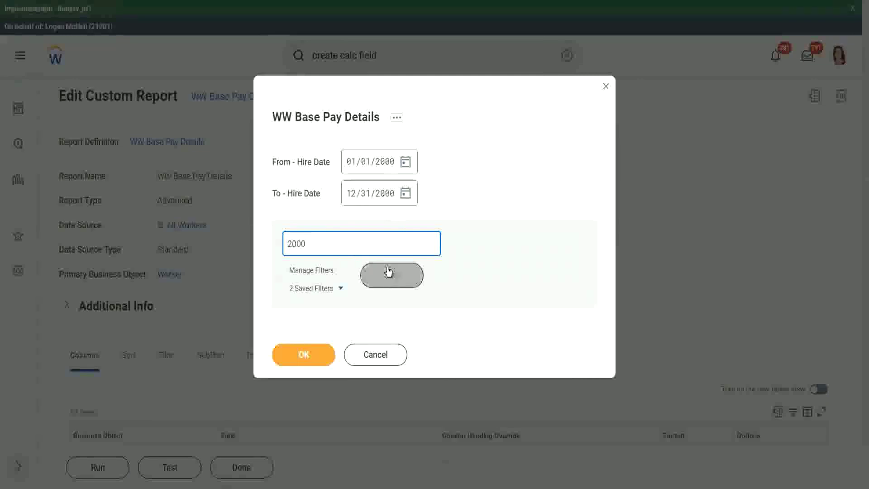
Step: Run the WW Base Pay Details report with the entered hire date range
{"action": "left_click", "coordinate": [301, 356]}
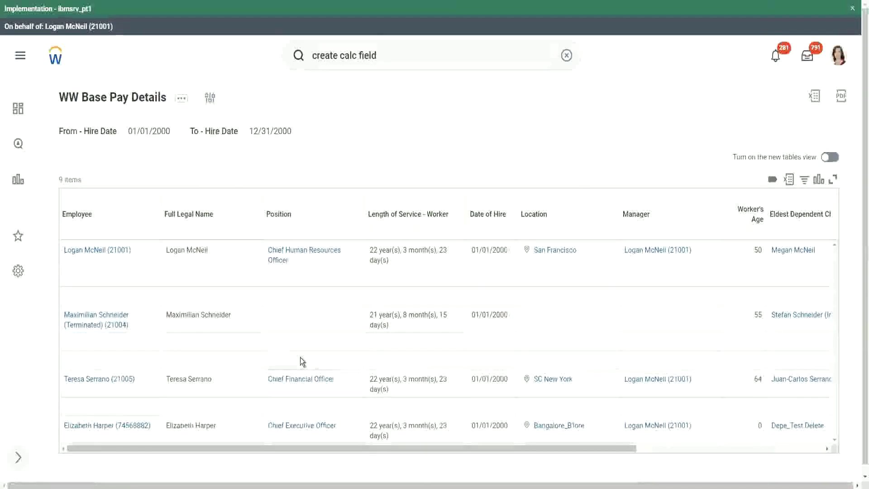
{"action": "left_click_drag", "start_coordinate": [289, 449], "coordinate": [291, 450]}
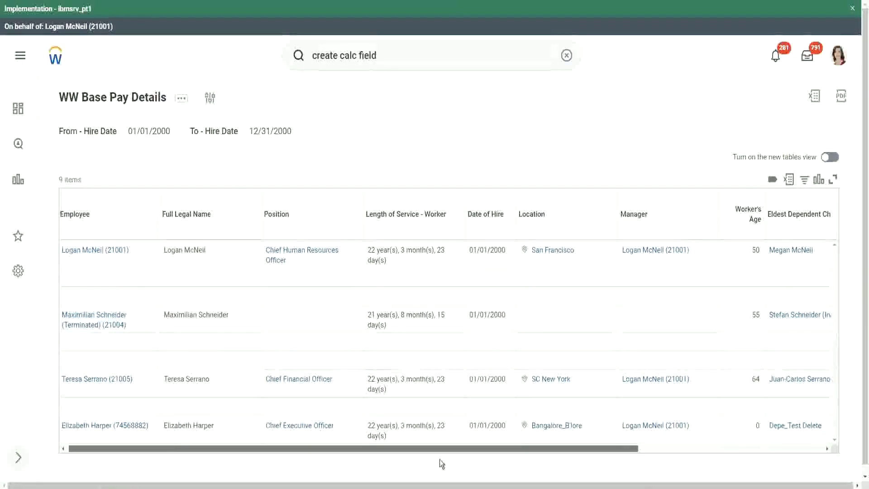
{"action": "scroll", "coordinate": [441, 461], "scroll_direction": "right", "scroll_amount": 5}
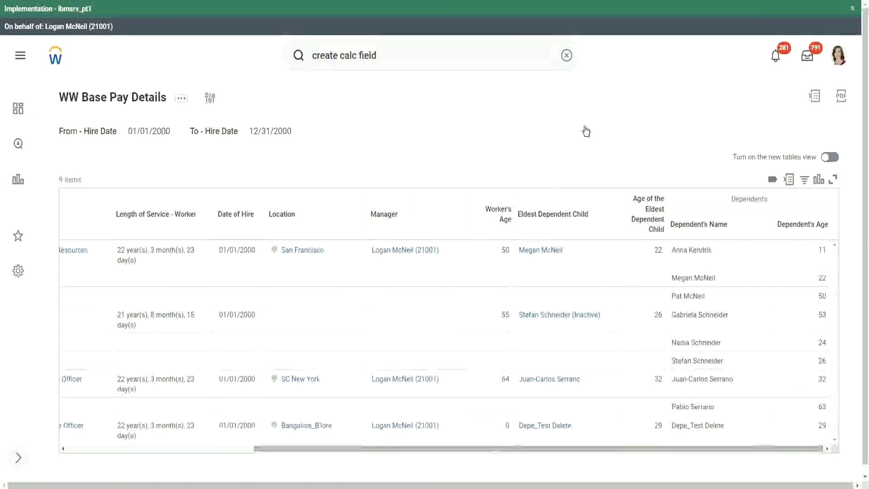
Step: Compare each worker's Age of the Eldest Dependent Child with the matching Dependent's Age in the report output
{"action": "double_click", "coordinate": [656, 249]}
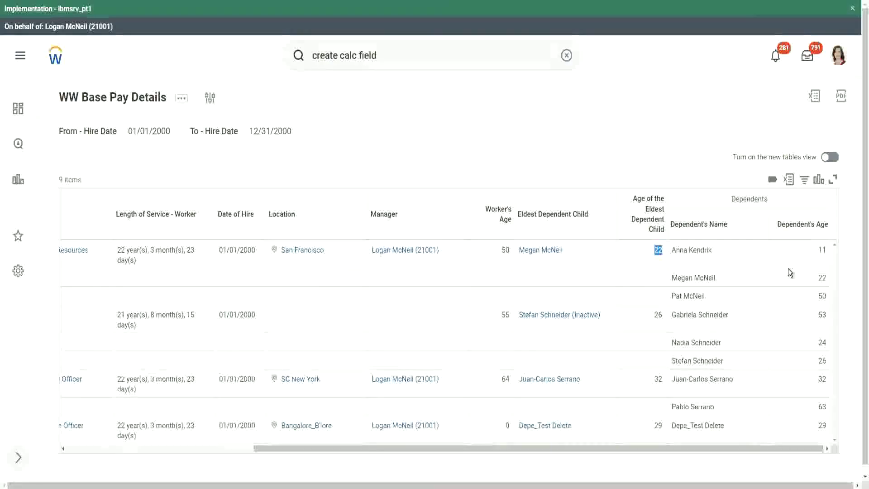
{"action": "double_click", "coordinate": [820, 278]}
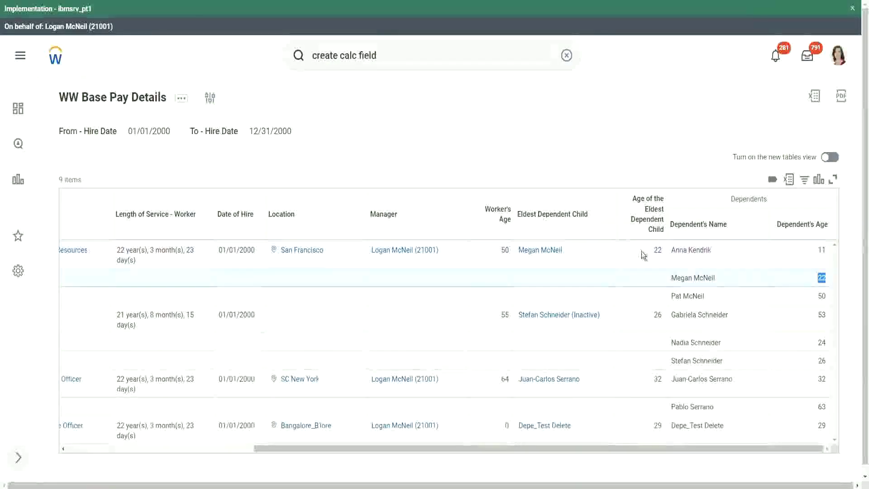
{"action": "double_click", "coordinate": [657, 250]}
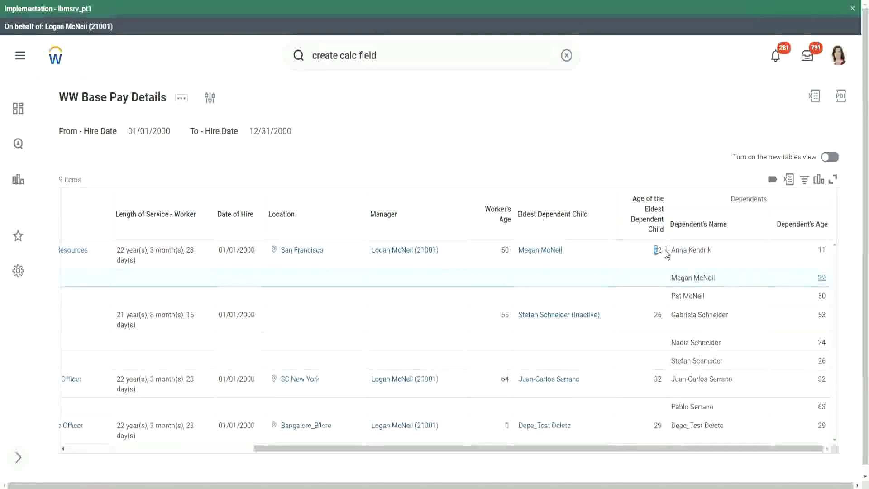
{"action": "double_click", "coordinate": [657, 315]}
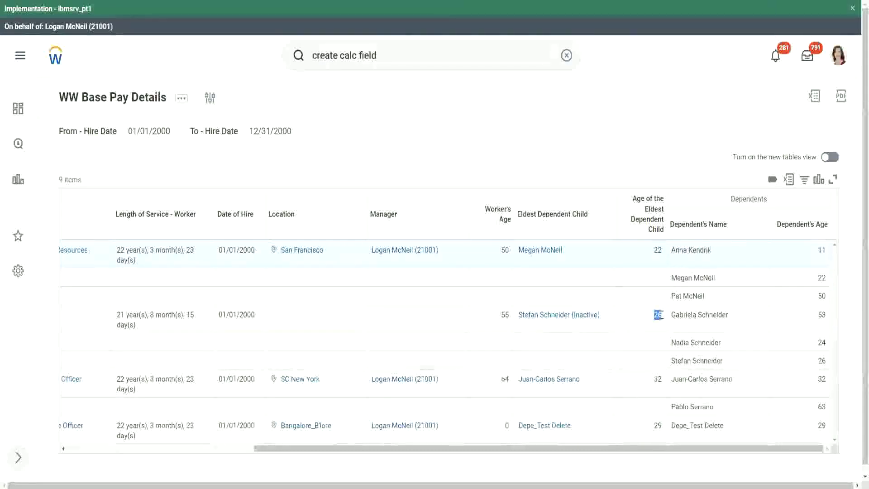
{"action": "double_click", "coordinate": [658, 380]}
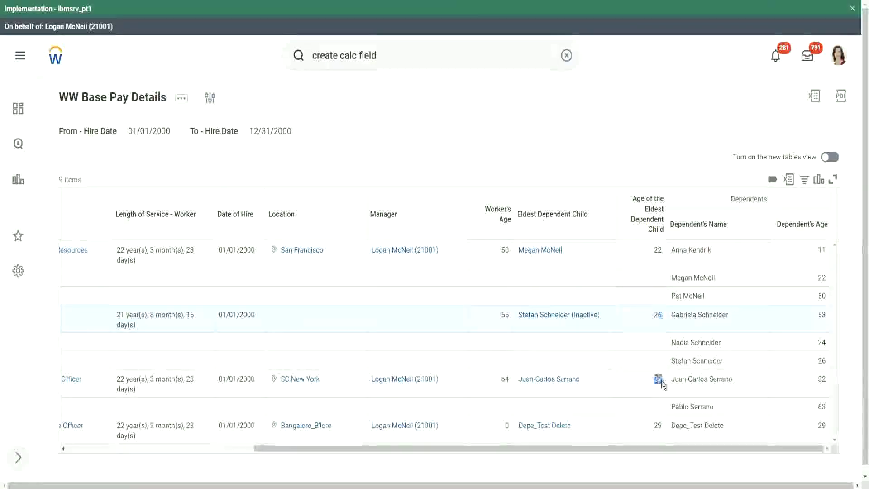
{"action": "double_click", "coordinate": [821, 380]}
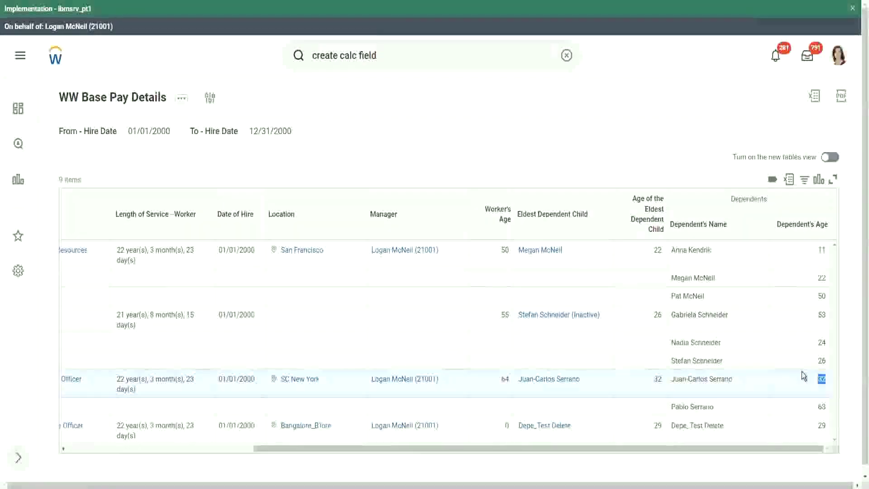
{"action": "double_click", "coordinate": [656, 425]}
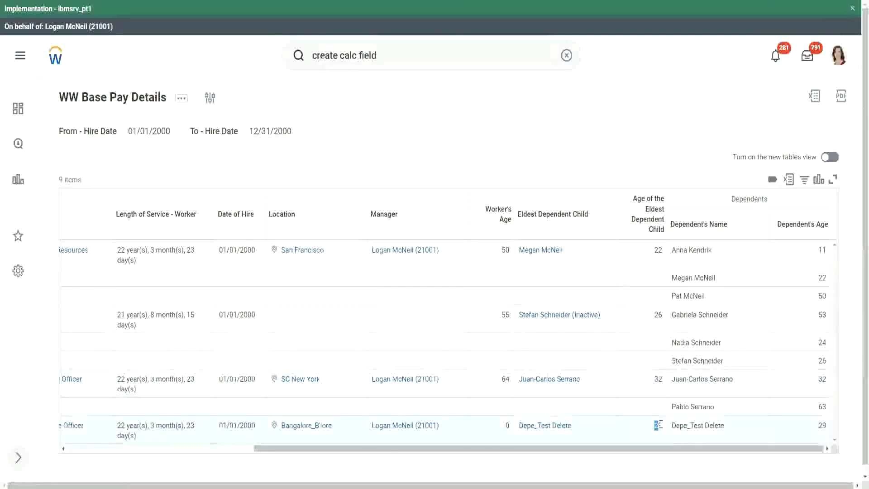
{"action": "double_click", "coordinate": [821, 425]}
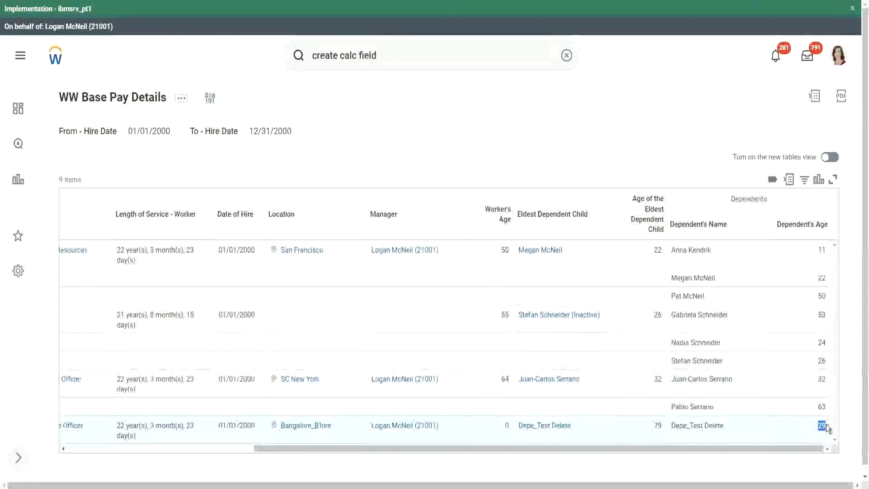
{"action": "left_click", "coordinate": [652, 139]}
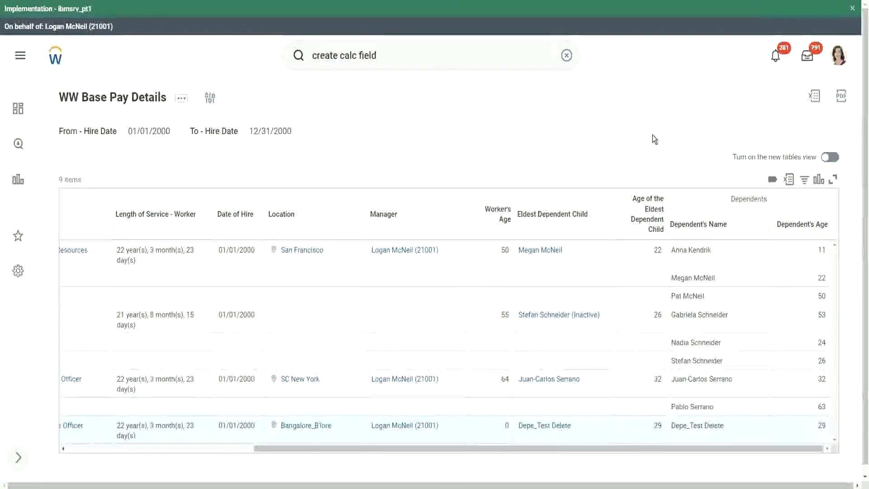
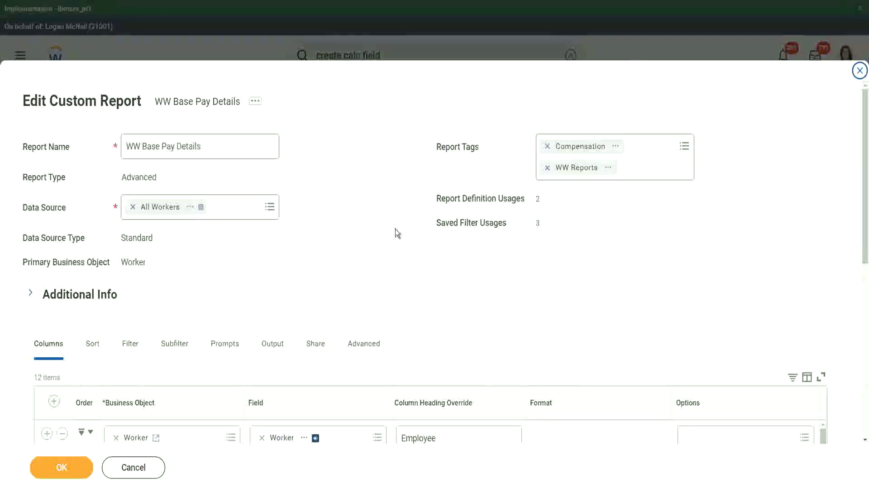
Step: Add an And filter condition below the Eldest Dependent Child condition, using the field CF-WW-LRV-Age of the eldest Dependent Child
{"action": "scroll", "coordinate": [395, 229], "scroll_direction": "down", "scroll_amount": 4}
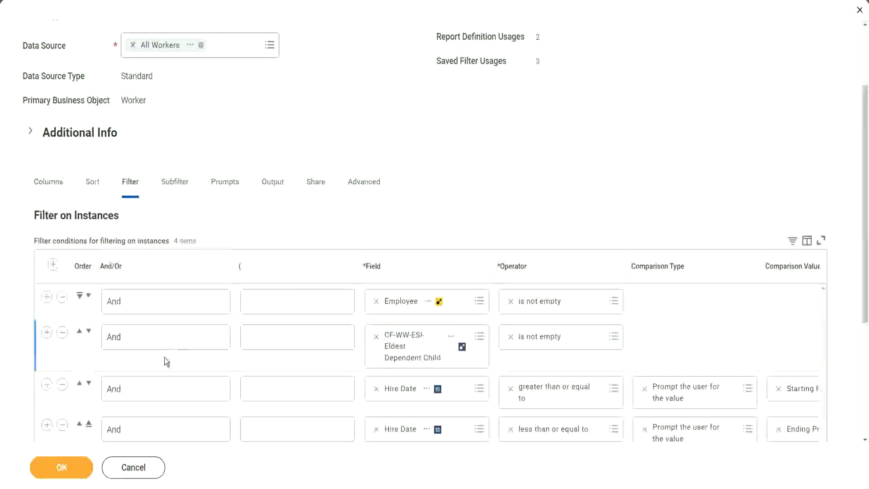
{"action": "left_click", "coordinate": [47, 333]}
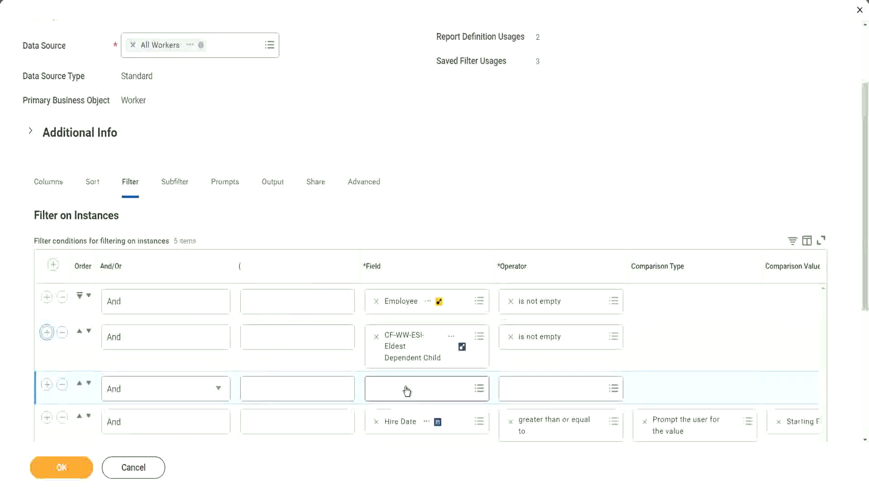
{"action": "left_click", "coordinate": [407, 387]}
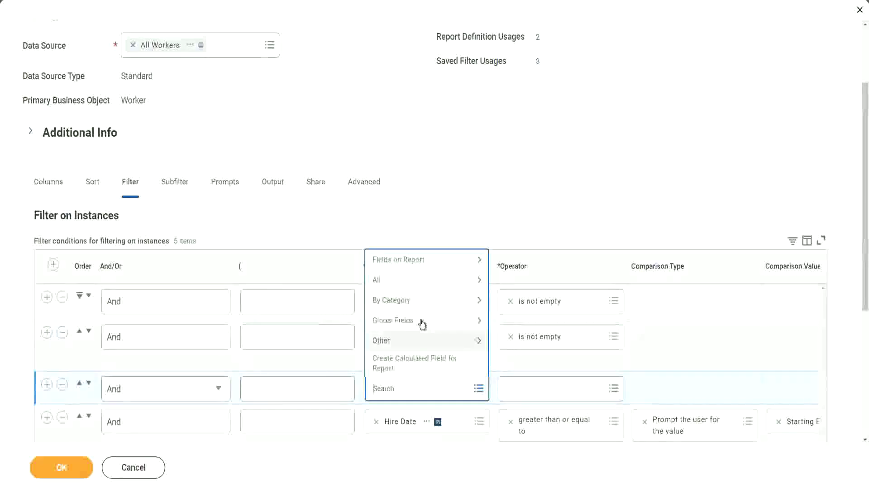
{"action": "left_click", "coordinate": [424, 261]}
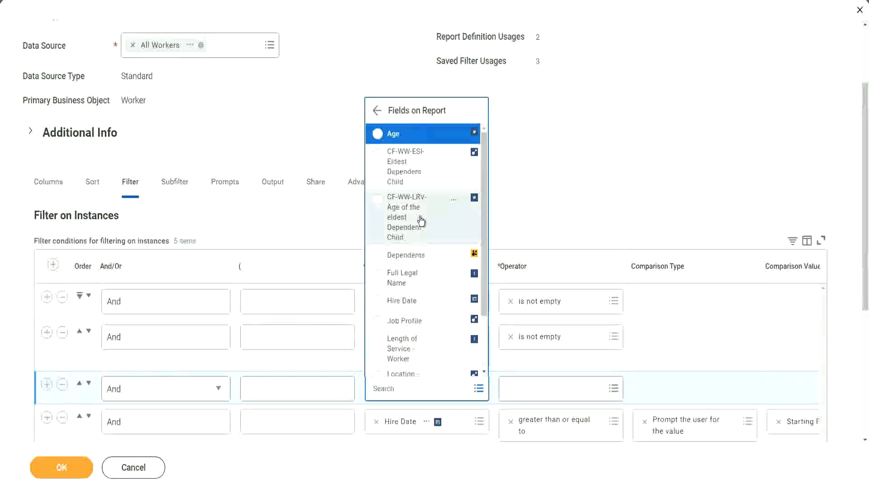
{"action": "left_click", "coordinate": [393, 215]}
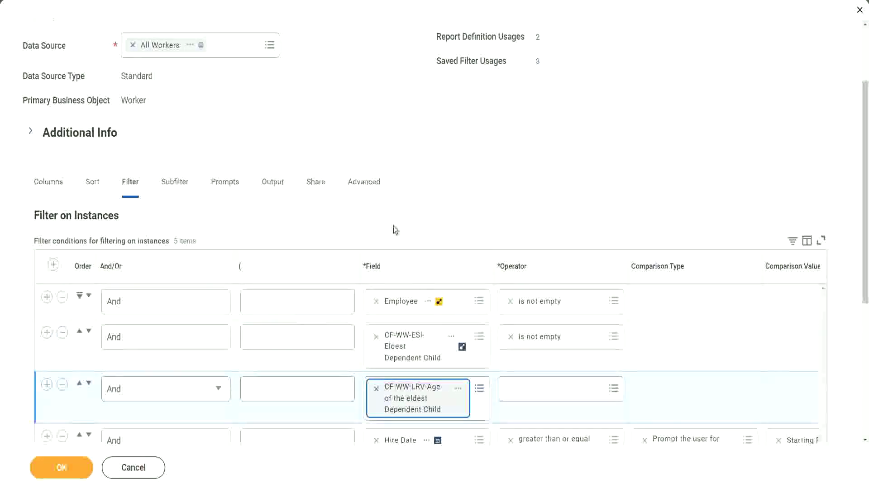
Step: Set the new age condition to less than or equal to 30, as a value specified in the filter, and save the report definition
{"action": "left_click", "coordinate": [564, 387]}
{"action": "left_click", "coordinate": [555, 345]}
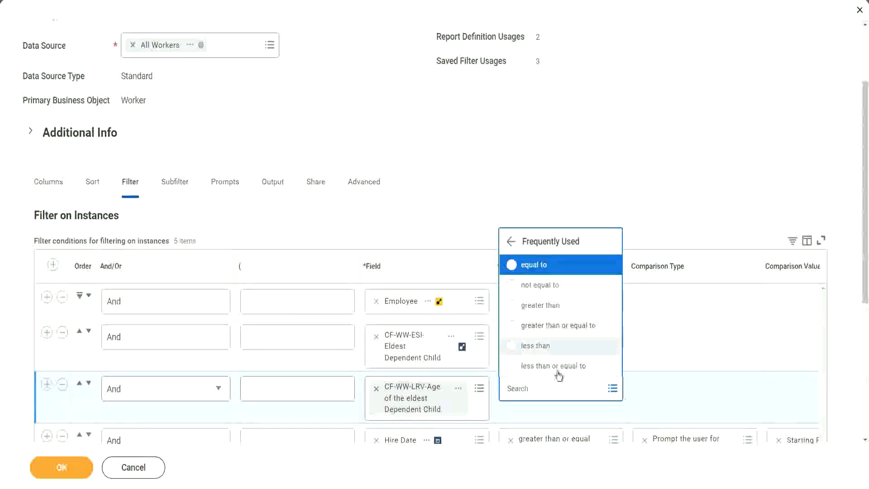
{"action": "left_click", "coordinate": [559, 368]}
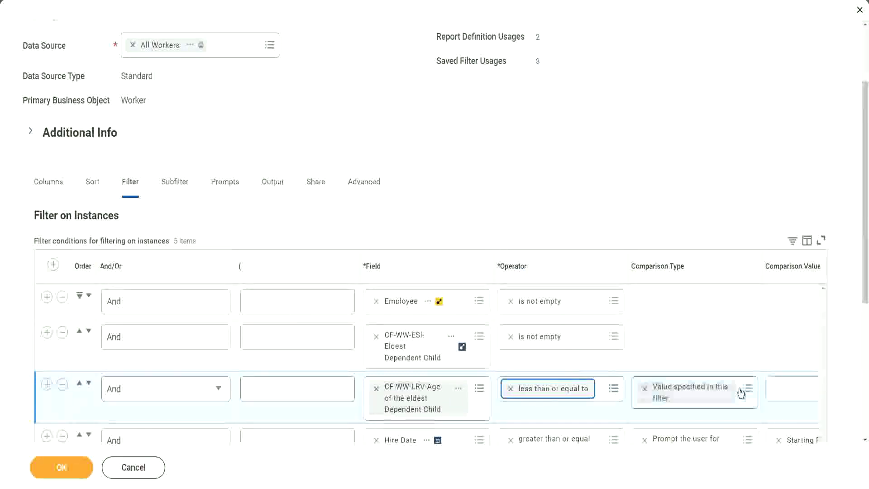
{"action": "left_click", "coordinate": [769, 392]}
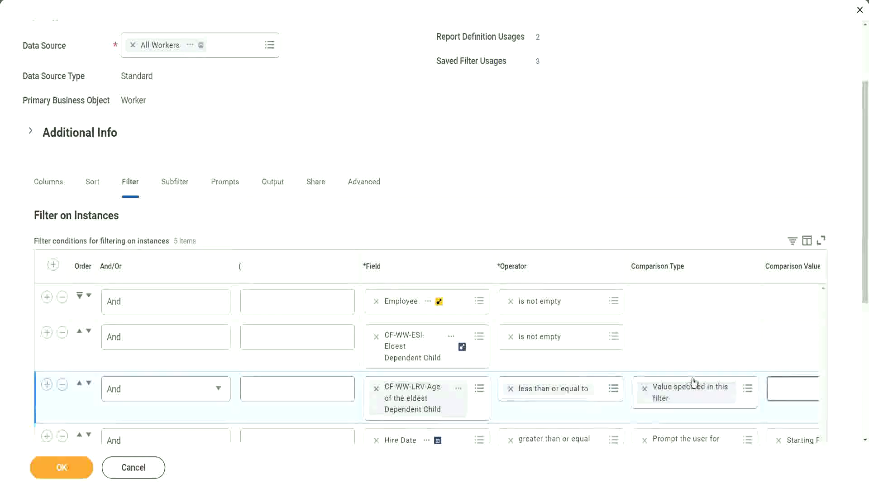
{"action": "scroll", "coordinate": [597, 430], "scroll_direction": "down", "scroll_amount": 3}
{"action": "left_click_drag", "start_coordinate": [466, 409], "coordinate": [702, 406]}
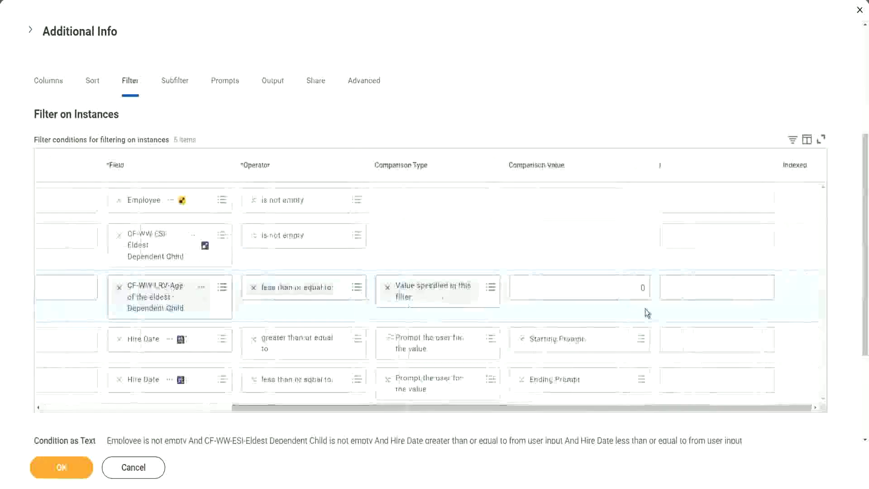
{"action": "left_click", "coordinate": [642, 286]}
{"action": "type", "text": "30"}
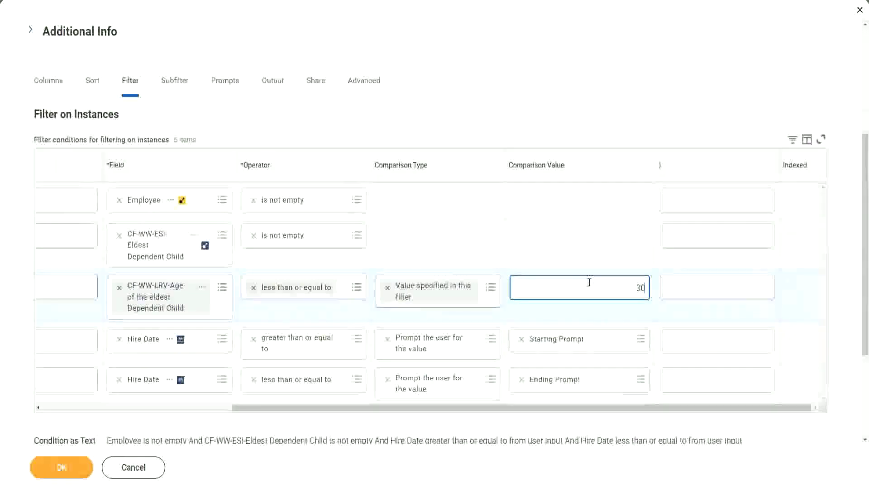
{"action": "left_click", "coordinate": [60, 472]}
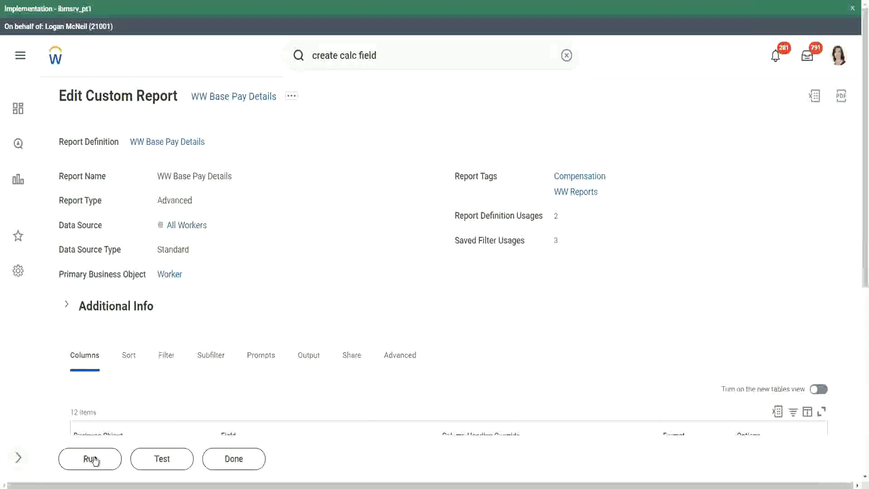
Step: Run the report using the saved prompt filter 2000
{"action": "left_click", "coordinate": [93, 460]}
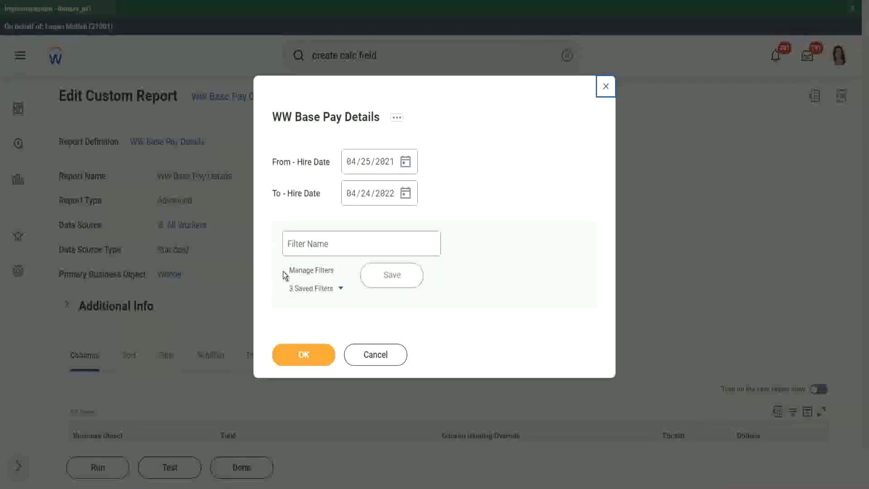
{"action": "left_click", "coordinate": [340, 299]}
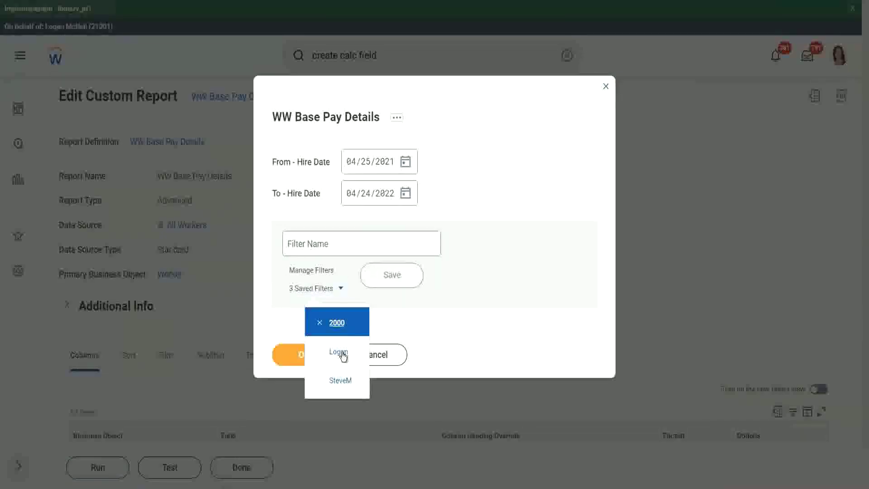
{"action": "left_click", "coordinate": [337, 327]}
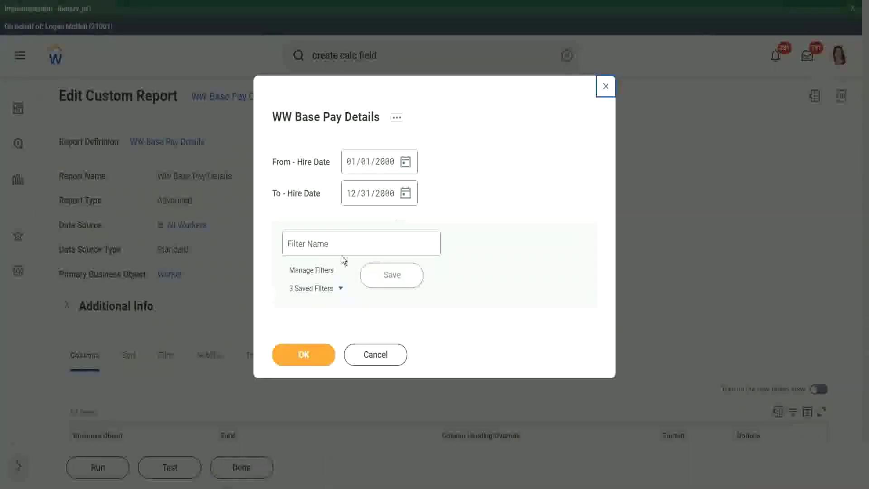
{"action": "left_click", "coordinate": [302, 355]}
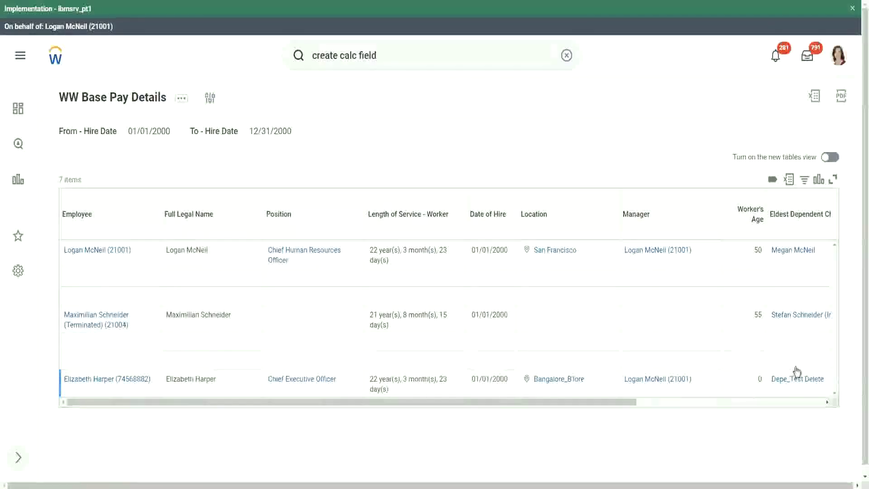
Step: Check the Age of the Eldest Dependent Child values in the filtered report output against the 30-year limit
{"action": "left_click_drag", "start_coordinate": [559, 405], "coordinate": [742, 410]}
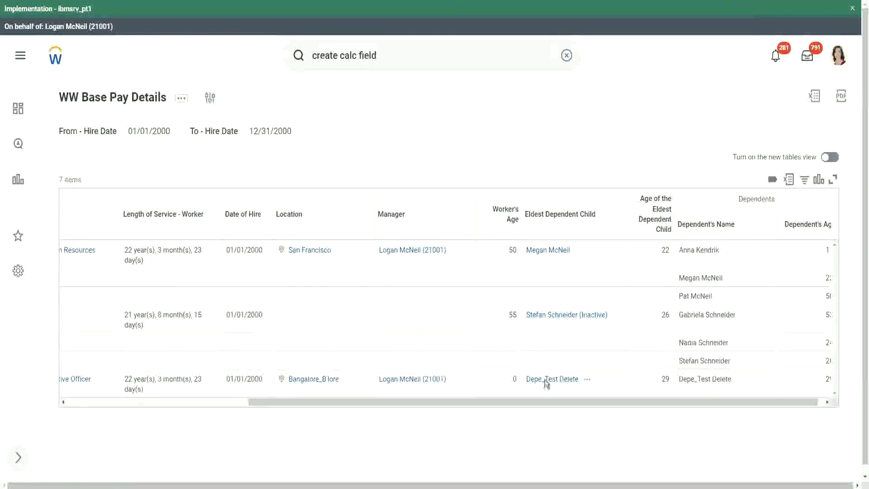
{"action": "double_click", "coordinate": [664, 379]}
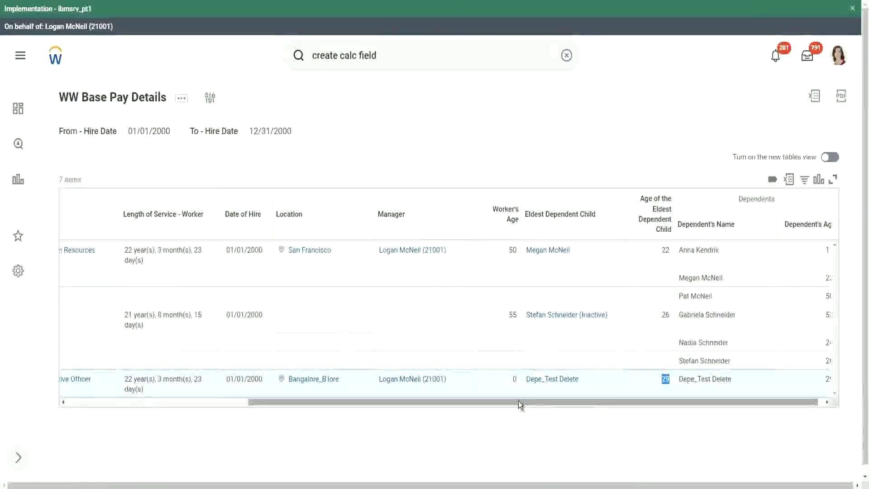
{"action": "left_click_drag", "start_coordinate": [523, 405], "coordinate": [250, 410]}
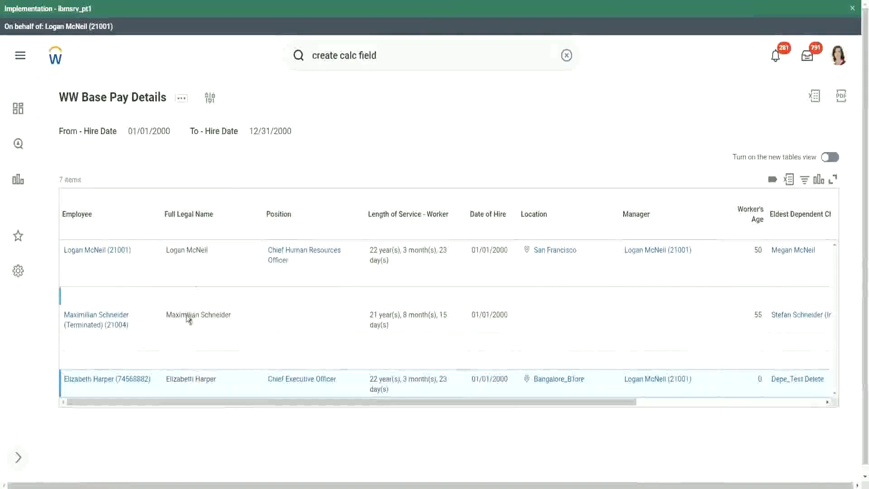